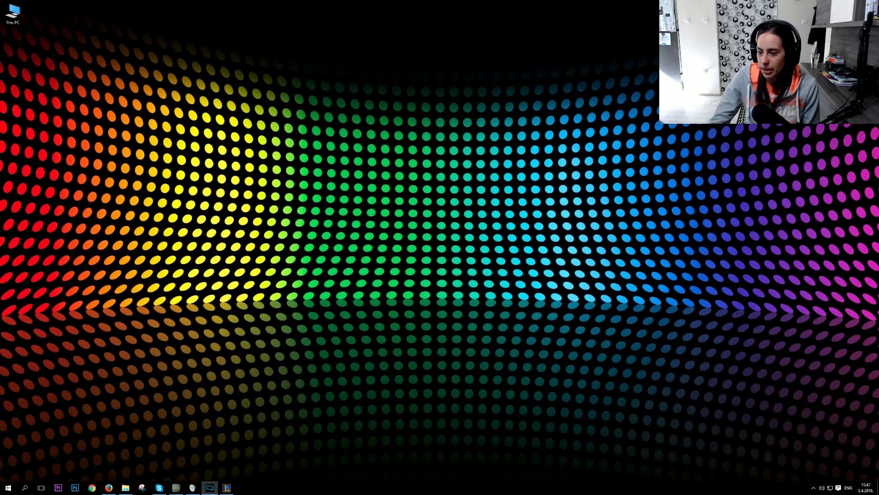
# Drag the XSplit Broadcaster window from the right screen edge to the desktop centre.
pyautogui.moveTo(878, 338); pyautogui.dragTo(396, 204)
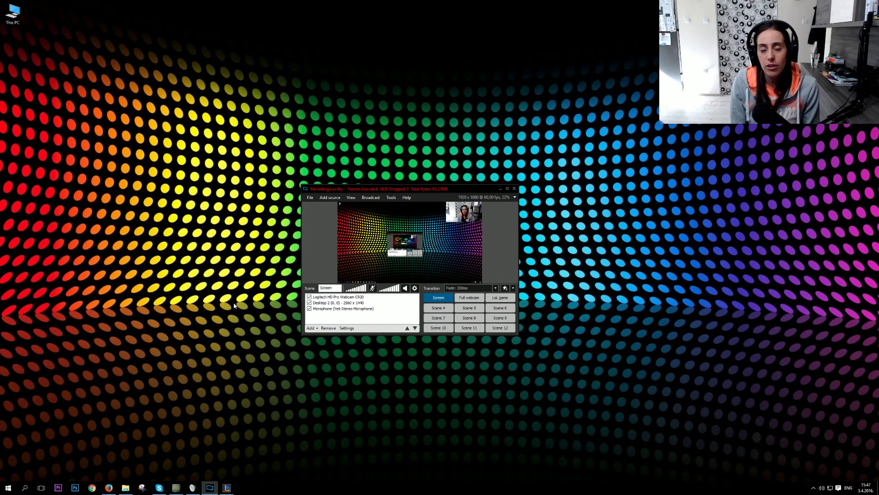
pyautogui.rightClick(822, 488)
pyautogui.click(819, 448)
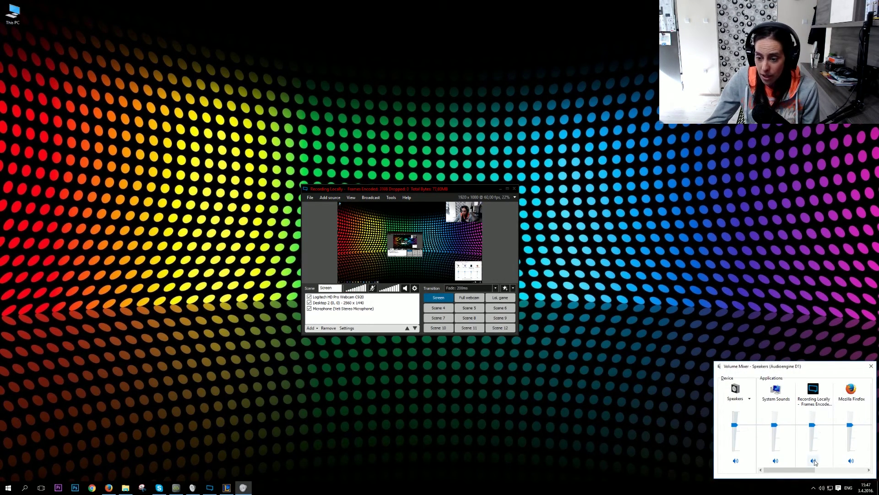
pyautogui.click(814, 461)
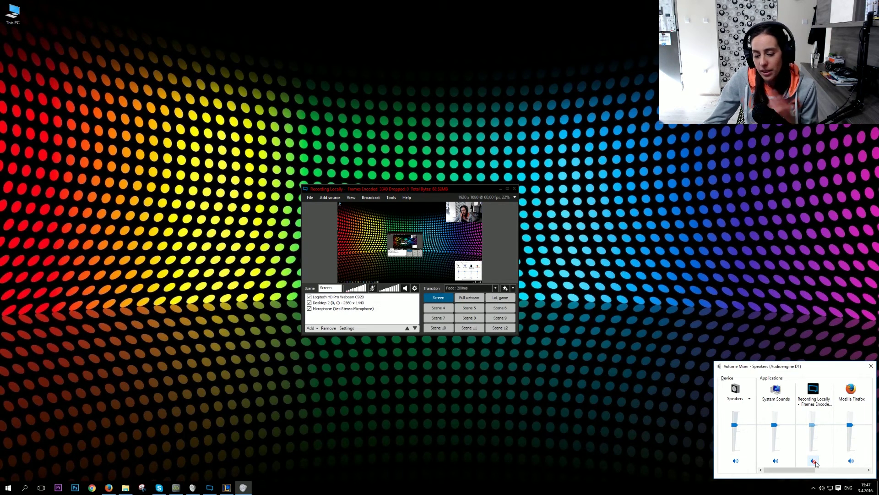
pyautogui.click(814, 461)
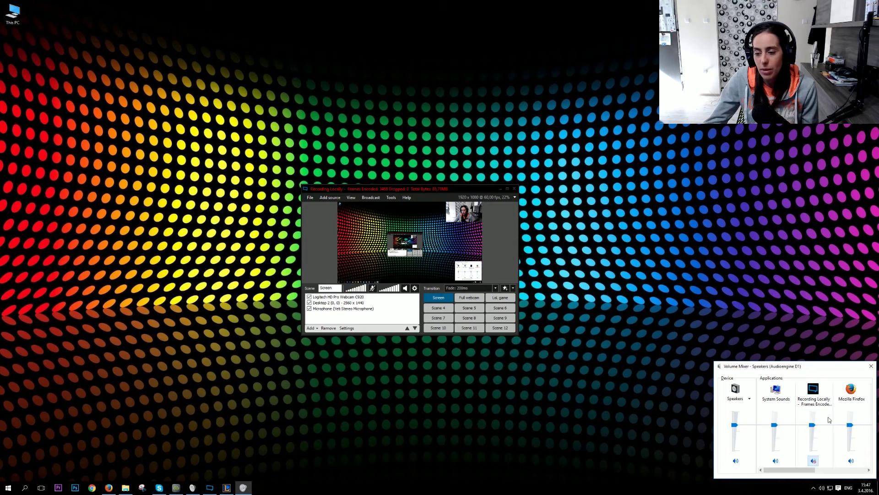
pyautogui.click(871, 365)
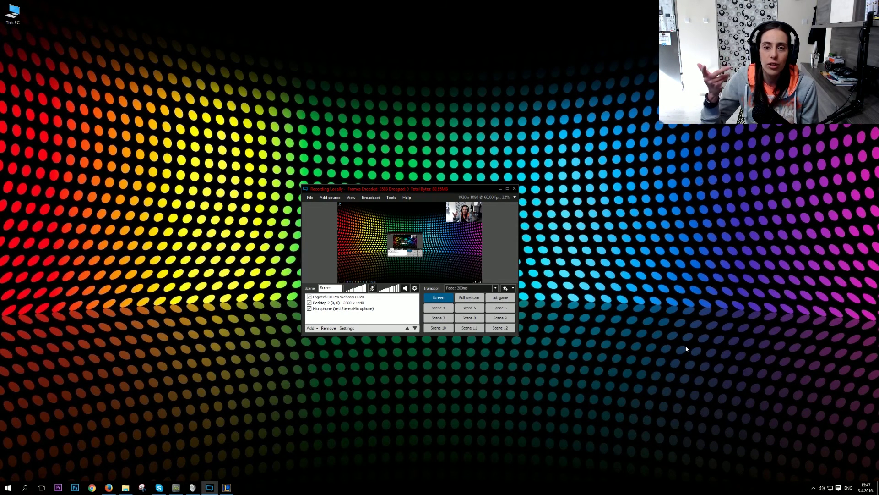
pyautogui.moveTo(399, 188)
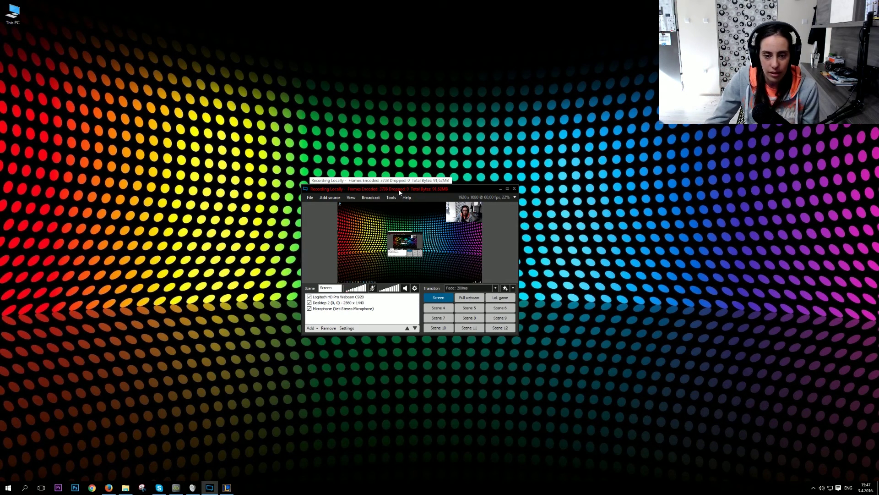
pyautogui.moveTo(400, 192); pyautogui.dragTo(410, 195)
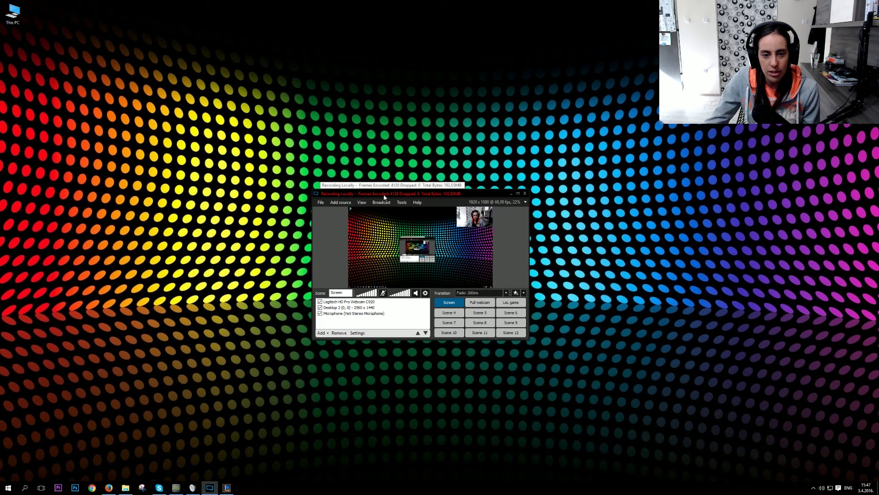
pyautogui.moveTo(396, 194); pyautogui.dragTo(400, 180)
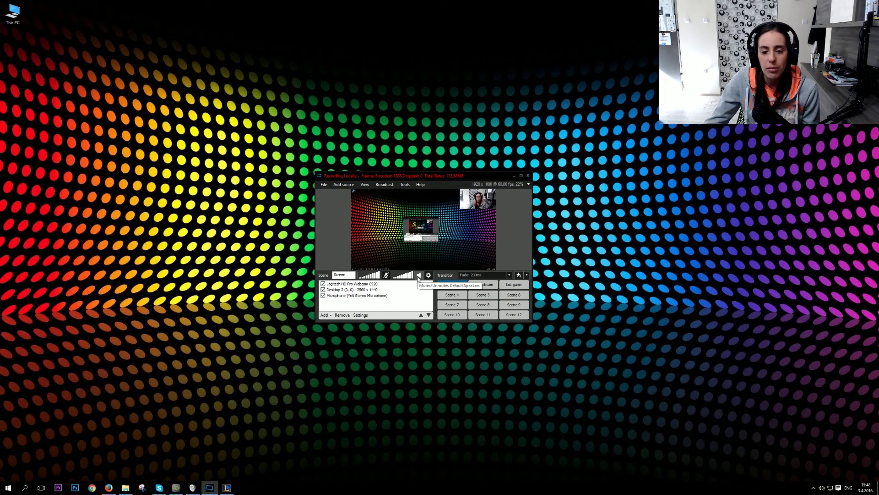
pyautogui.click(420, 266)
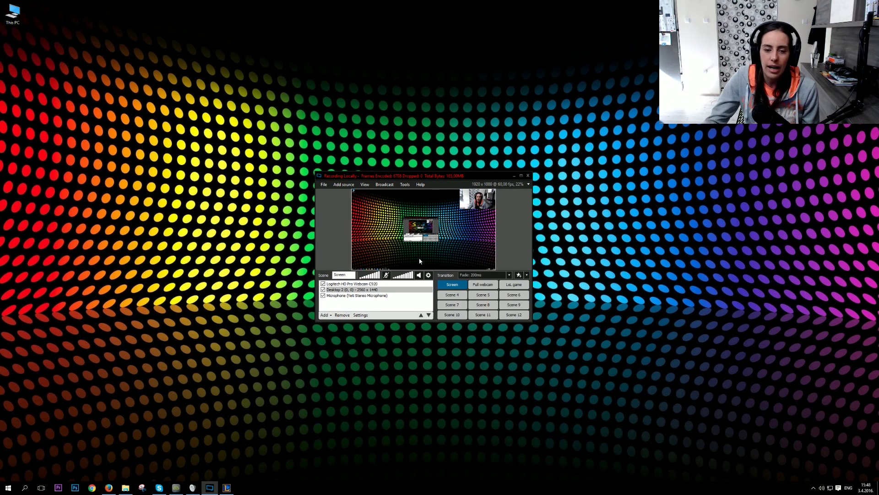
# Mute the default microphone beside the audio meters, then deselect the Desktop 2 source.
pyautogui.click(386, 275)
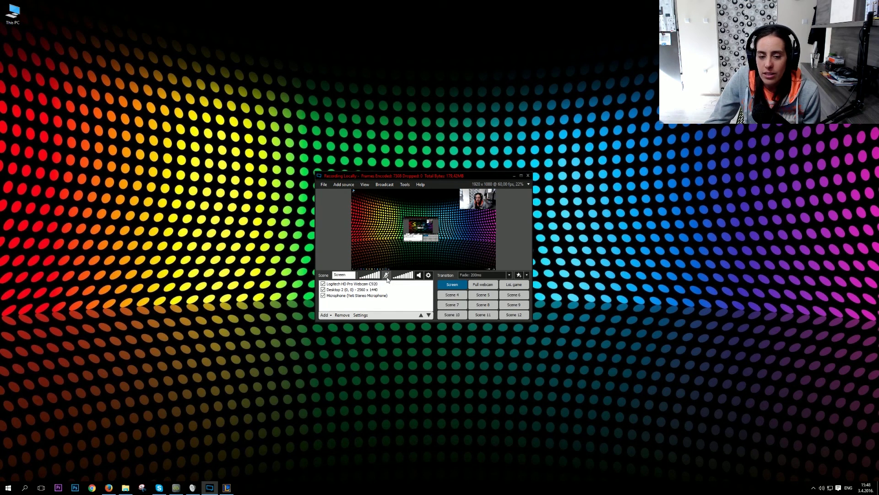
pyautogui.click(406, 251)
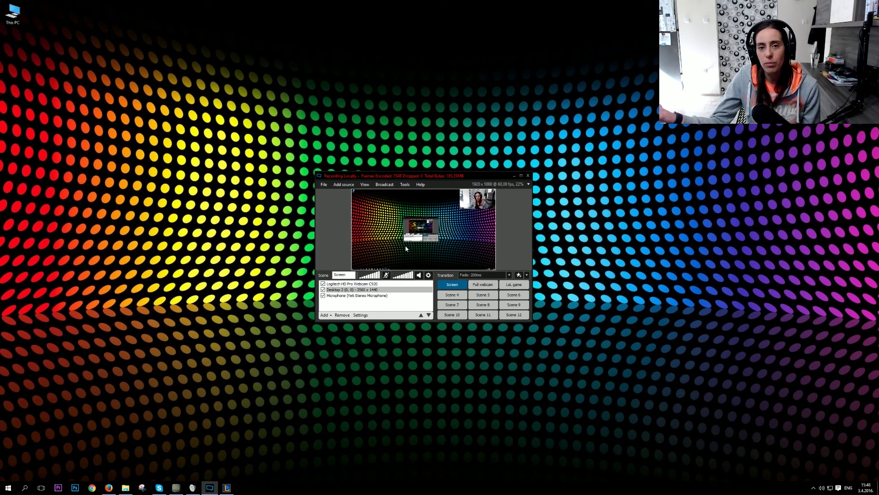
pyautogui.click(388, 269)
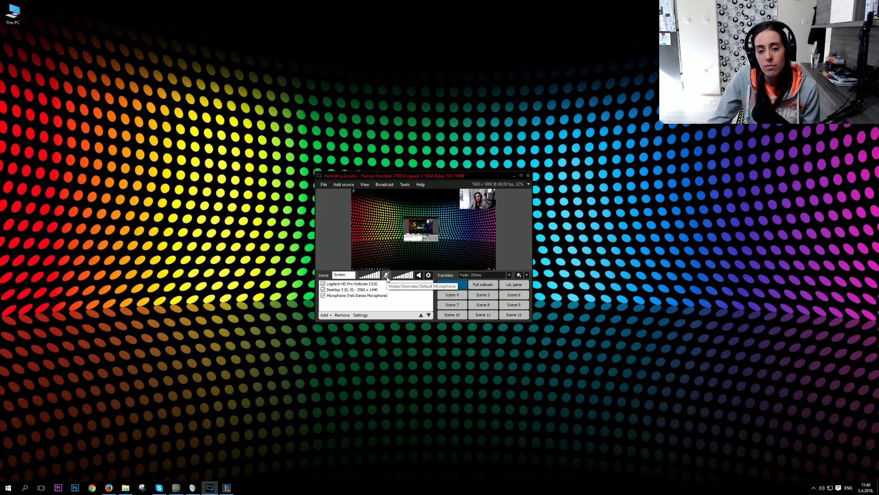
pyautogui.click(389, 248)
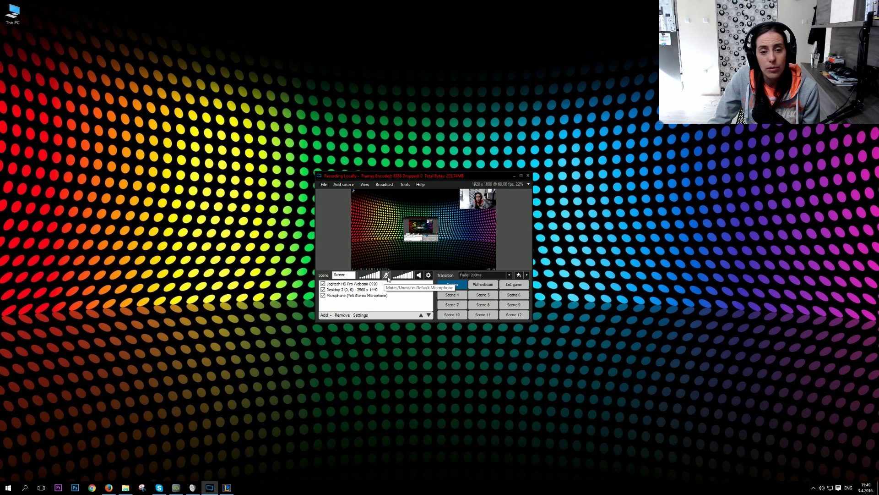
pyautogui.click(387, 275)
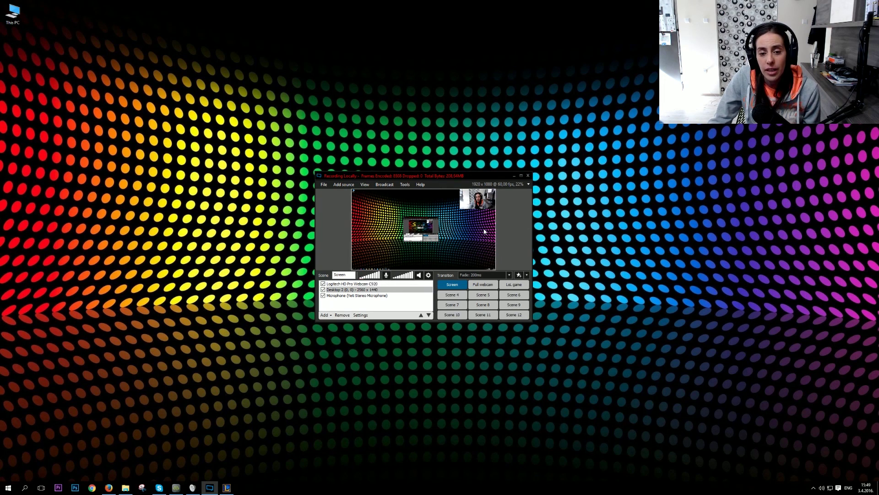
pyautogui.click(387, 276)
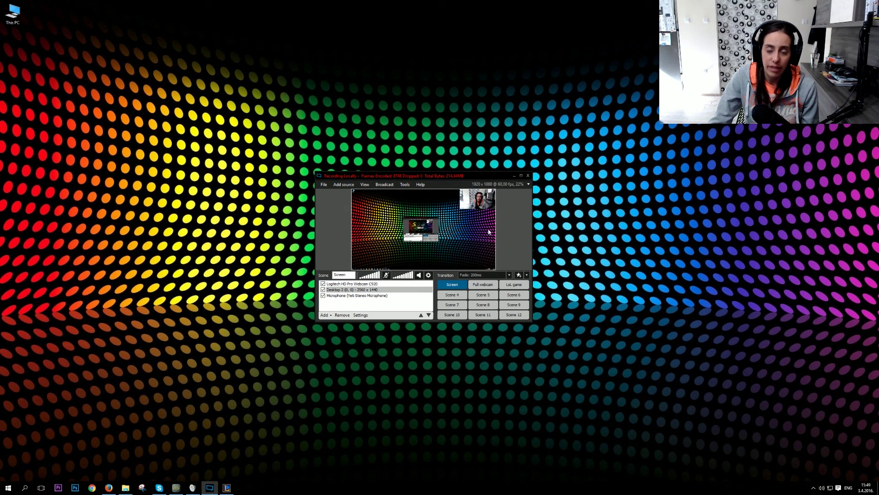
pyautogui.click(336, 263)
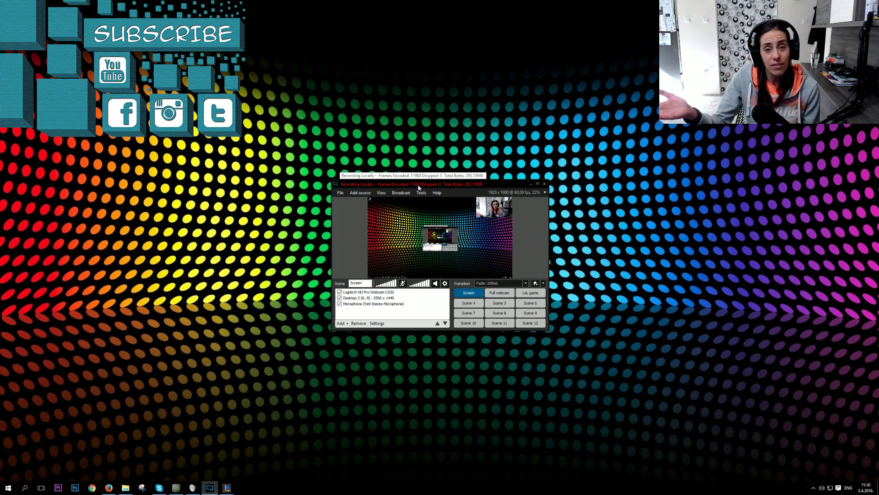
# Nudge the window up and show the Broadcast menu's YouTube, Twitch, ReStream and recording options.
pyautogui.moveTo(418, 187); pyautogui.dragTo(426, 177)
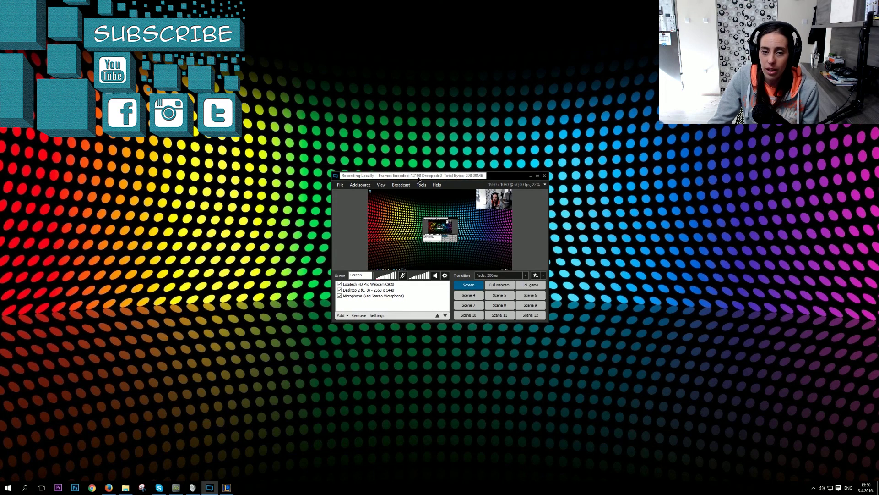
pyautogui.click(401, 184)
pyautogui.press('Escape')
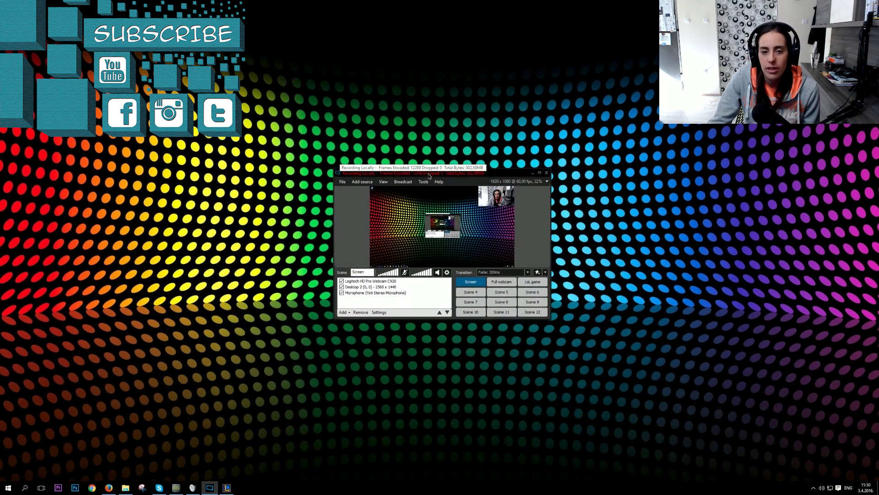
pyautogui.click(402, 185)
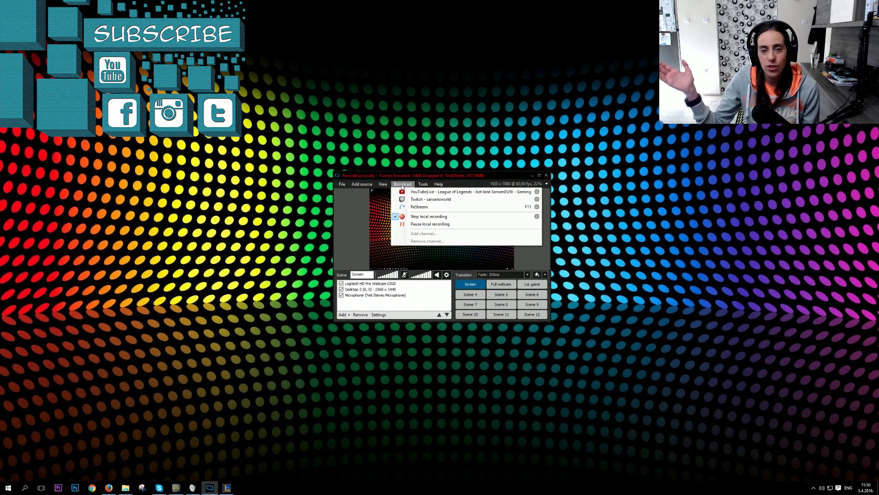